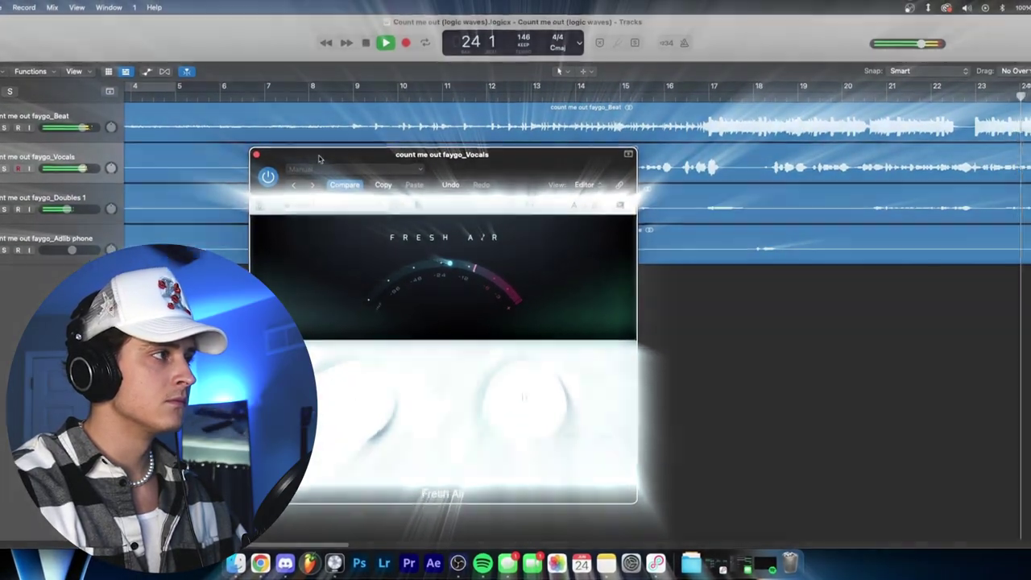
# Close the Vocals track's Fresh Air plug-in window while the song keeps playing.
pyautogui.click(256, 153)
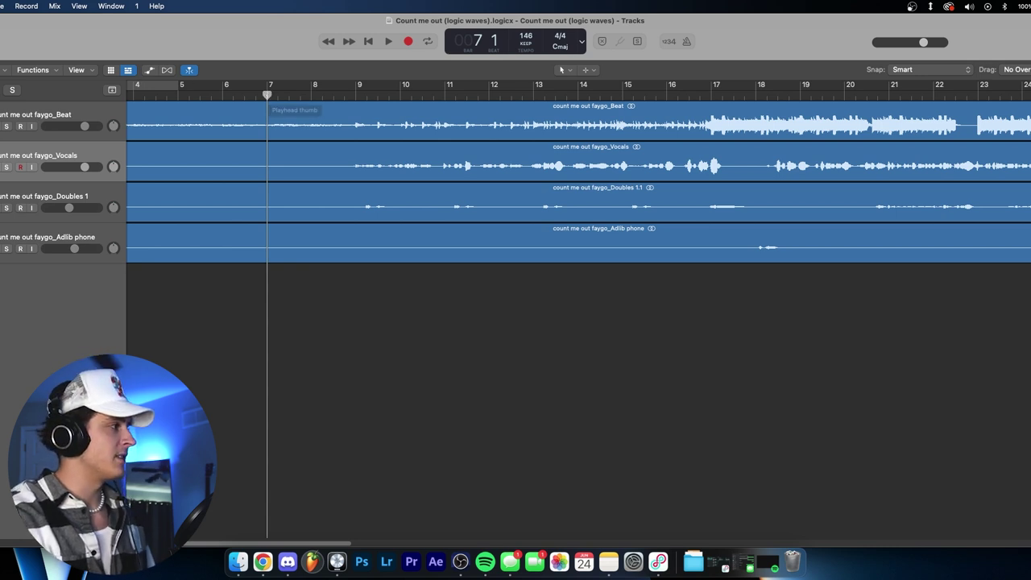
pyautogui.press('e')
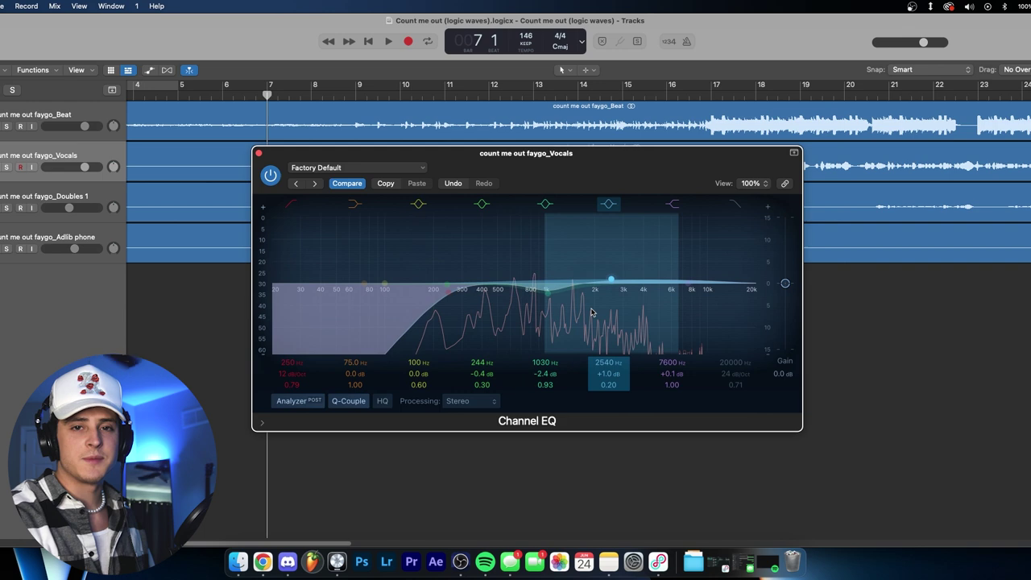
pyautogui.press('v')
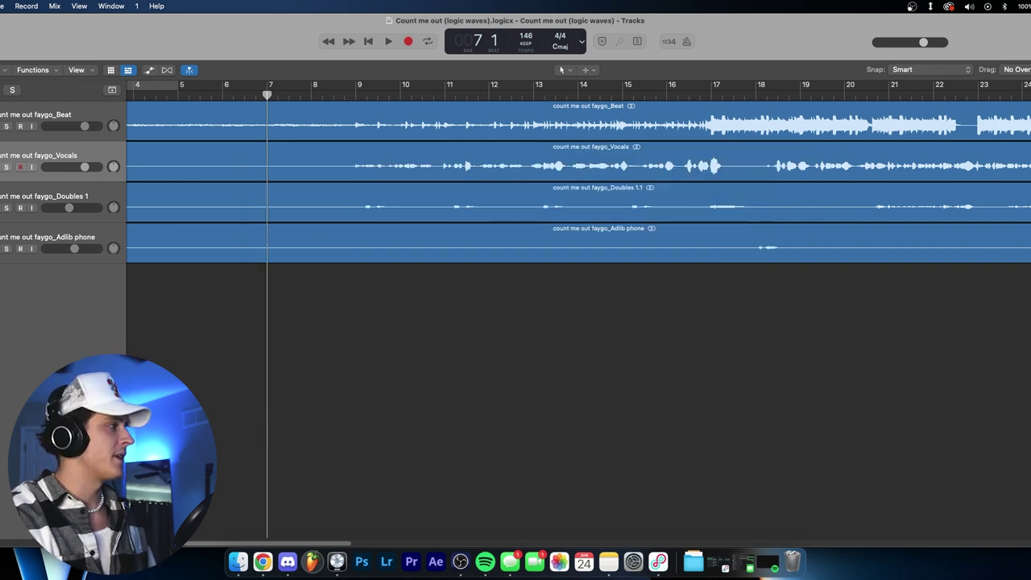
pyautogui.press('v')
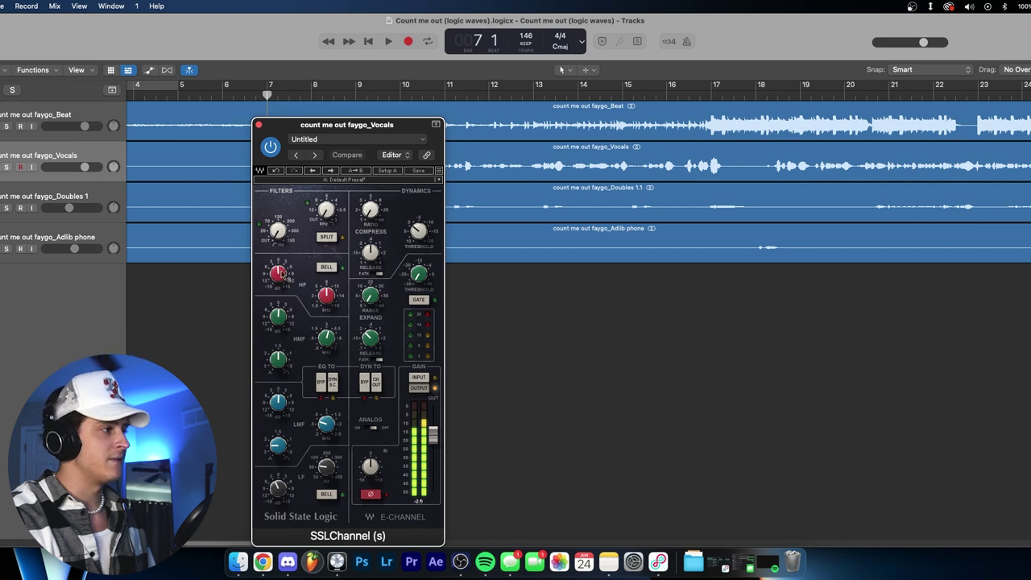
pyautogui.moveTo(283, 324); pyautogui.dragTo(283, 320)
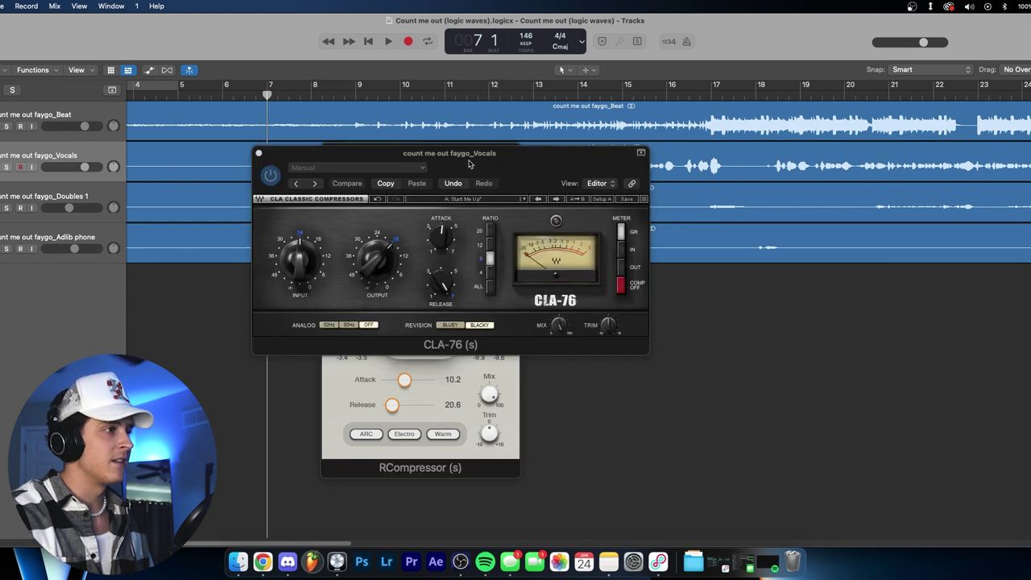
pyautogui.moveTo(468, 163); pyautogui.dragTo(734, 167)
pyautogui.press('v')
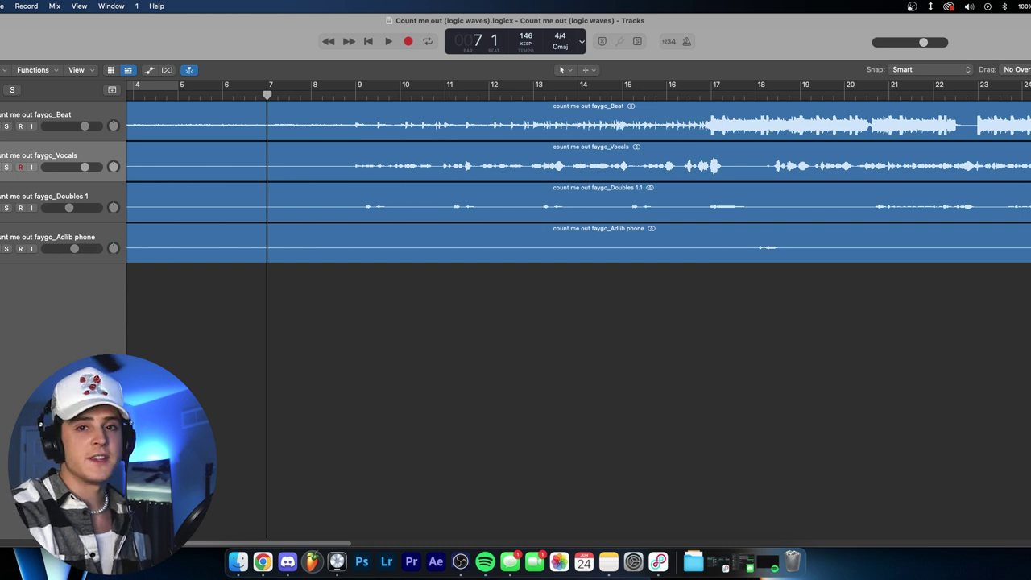
pyautogui.press('v')
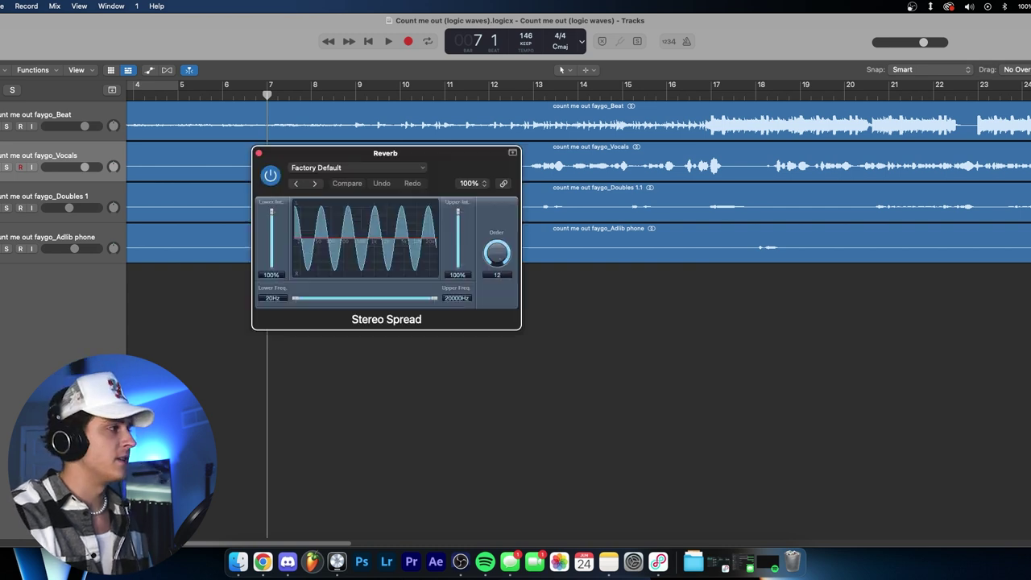
pyautogui.click(258, 153)
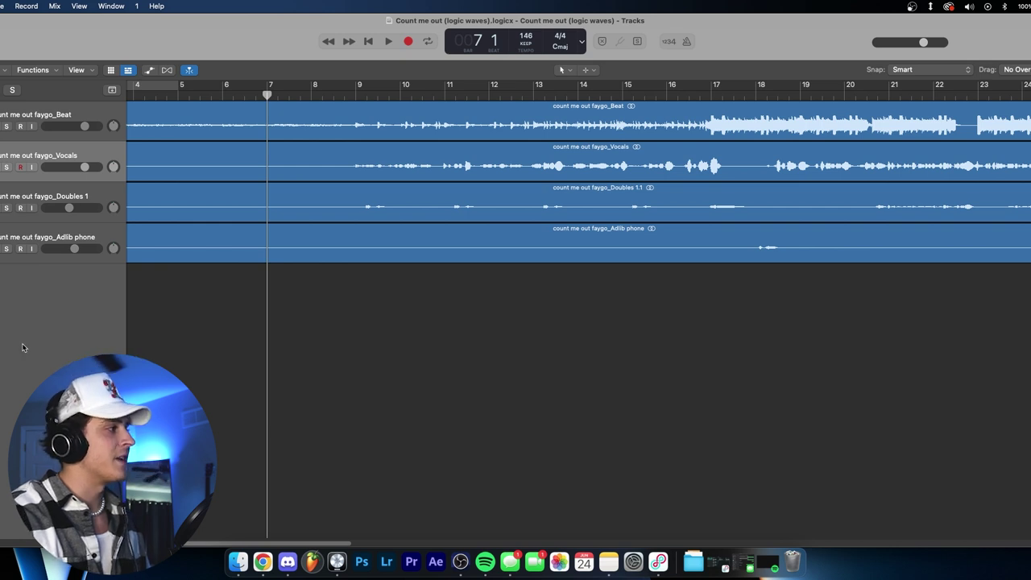
pyautogui.press('.')
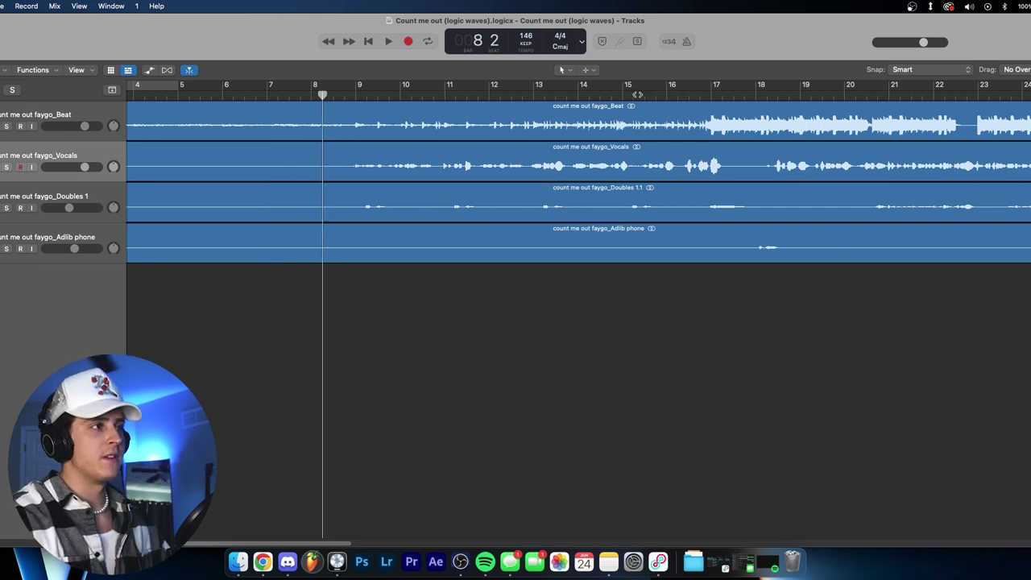
pyautogui.click(636, 94)
pyautogui.press('space')
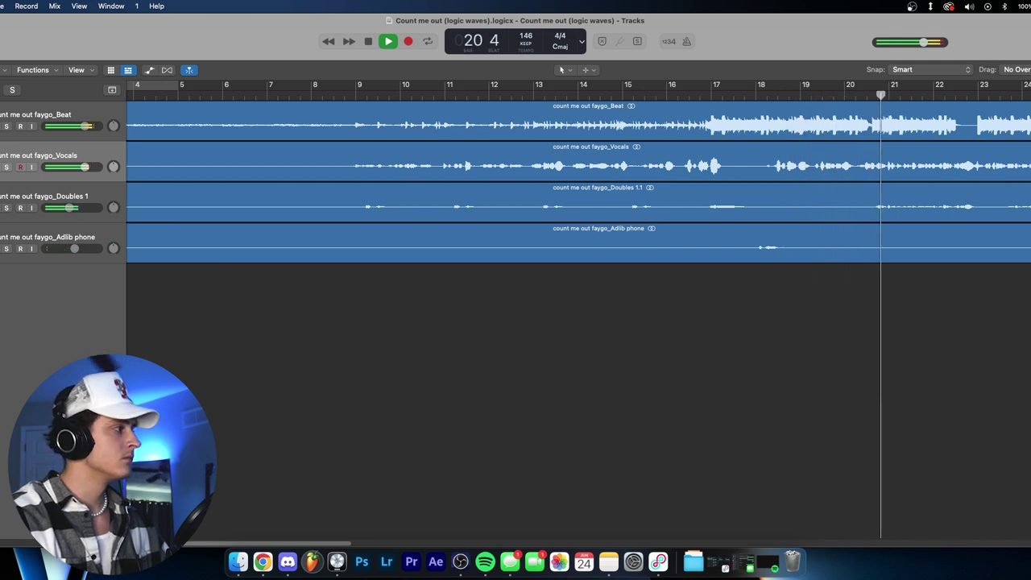
pyautogui.press('v')
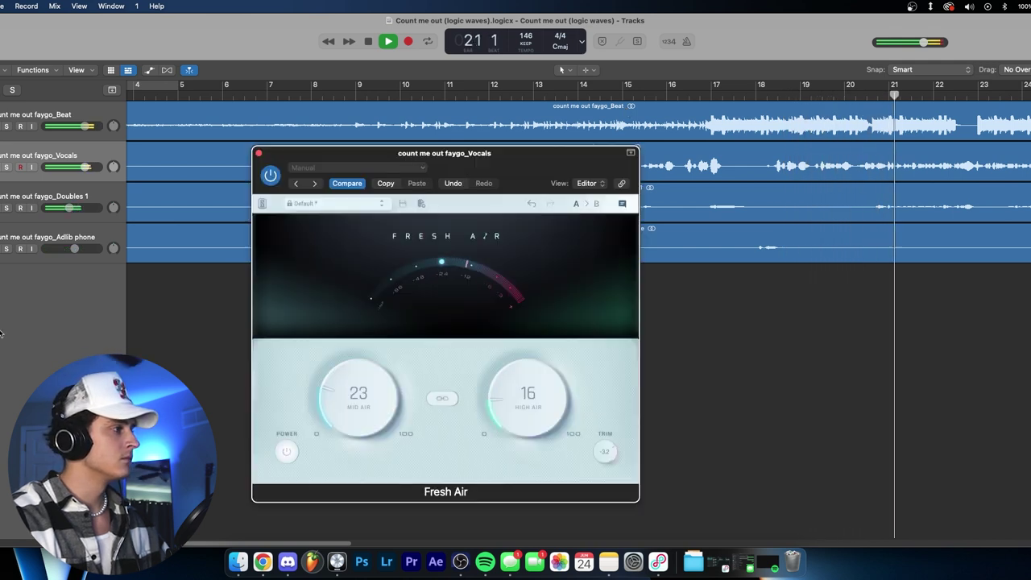
pyautogui.click(258, 153)
pyautogui.press('space')
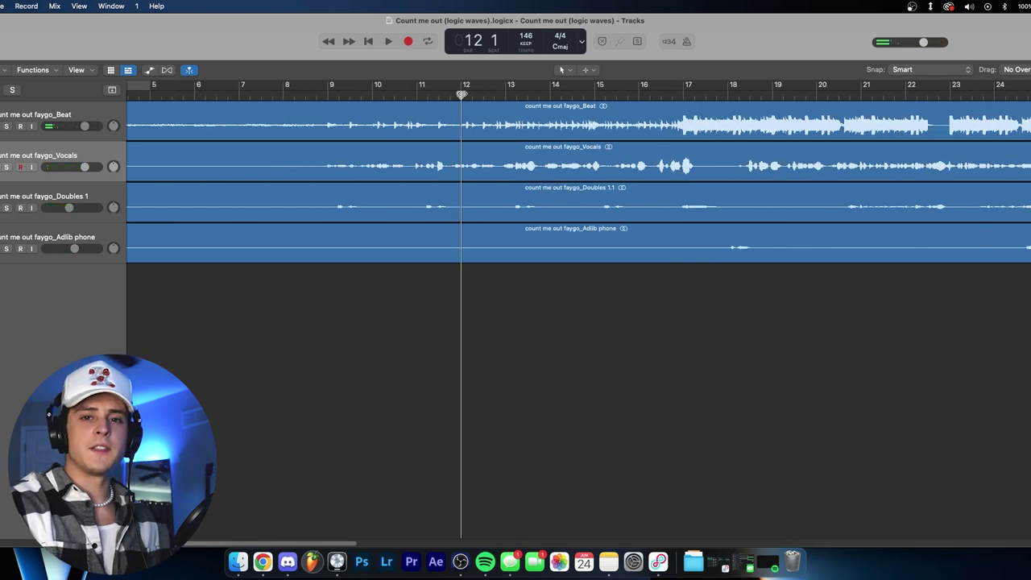
pyautogui.click(11, 195)
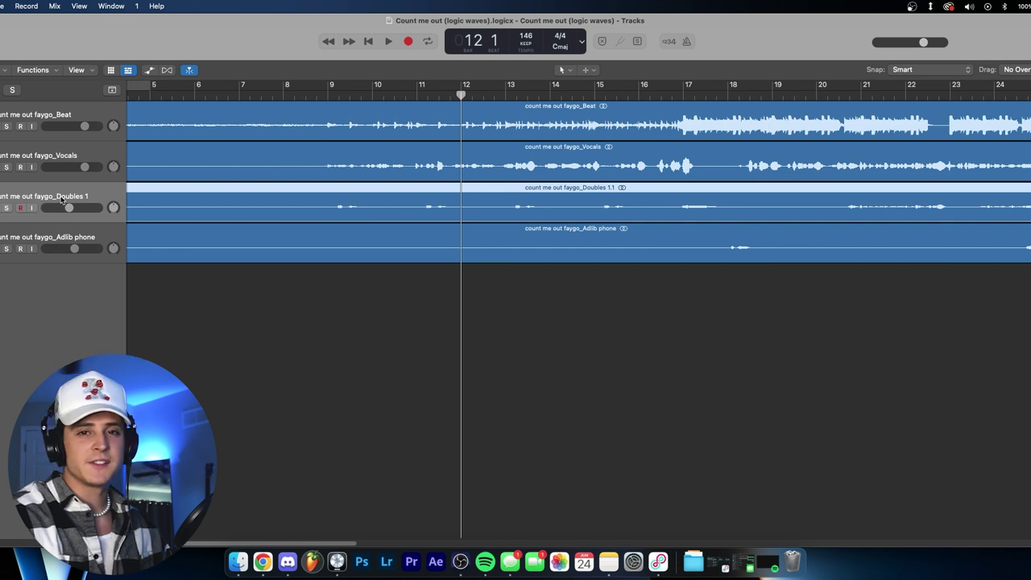
pyautogui.click(844, 158)
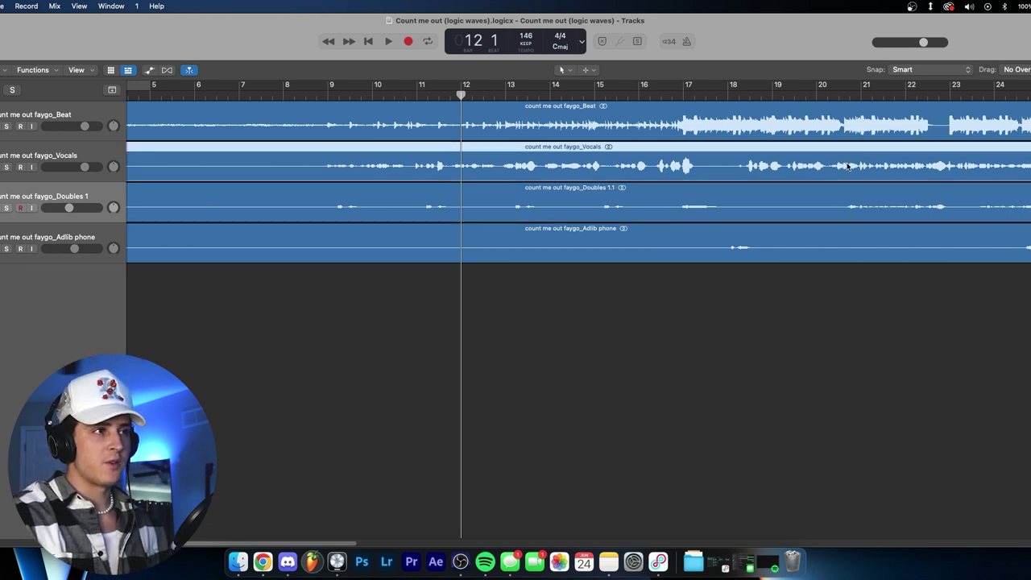
pyautogui.moveTo(850, 161); pyautogui.dragTo(939, 171)
pyautogui.click(883, 212)
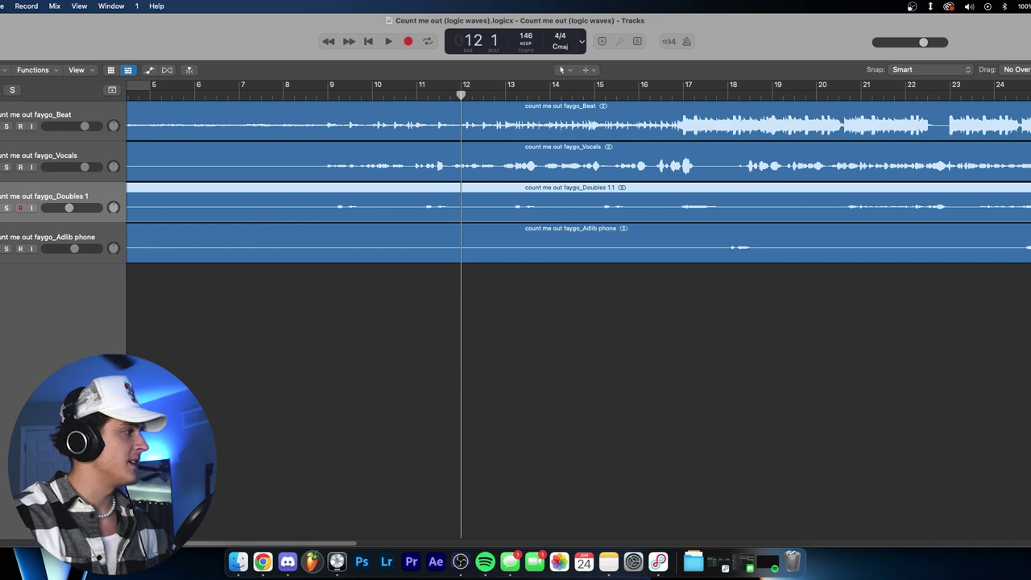
pyautogui.press('v')
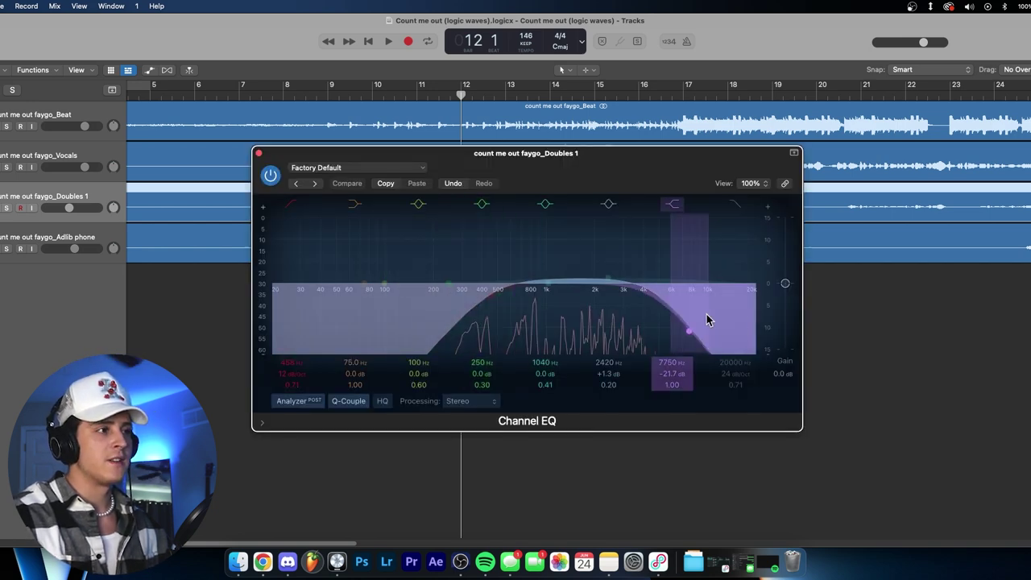
pyautogui.click(259, 152)
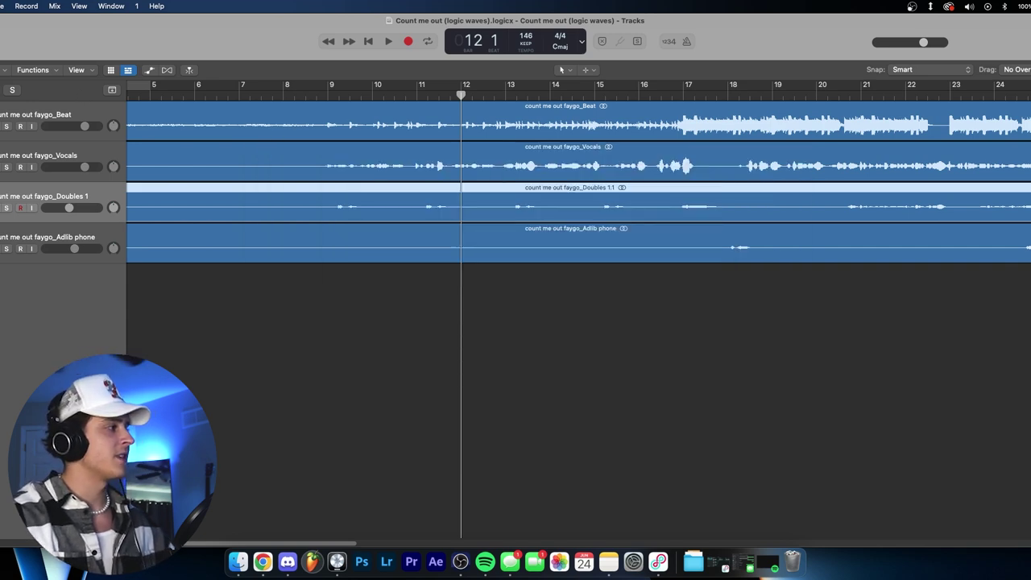
pyautogui.moveTo(375, 161); pyautogui.dragTo(393, 195)
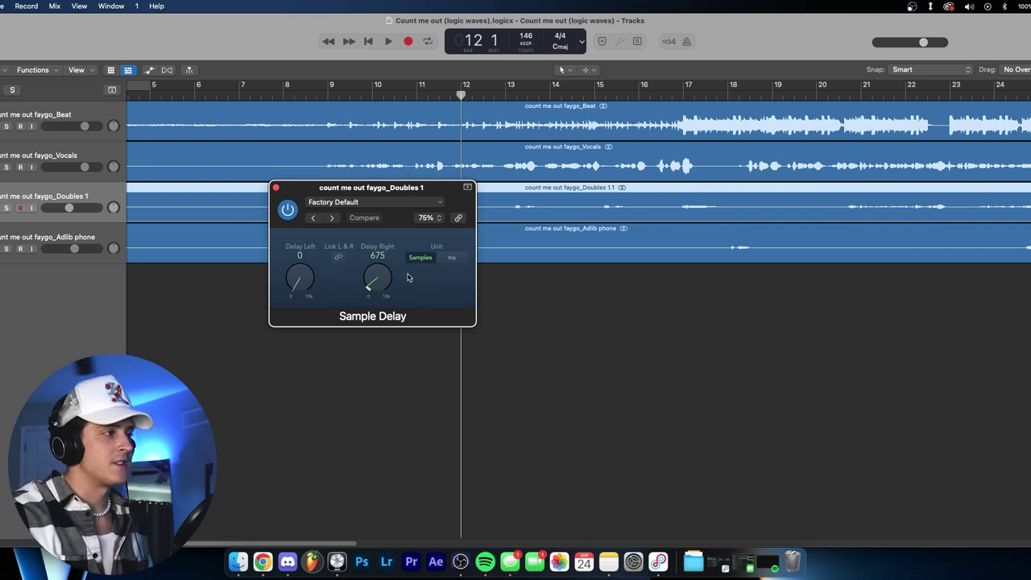
pyautogui.click(274, 187)
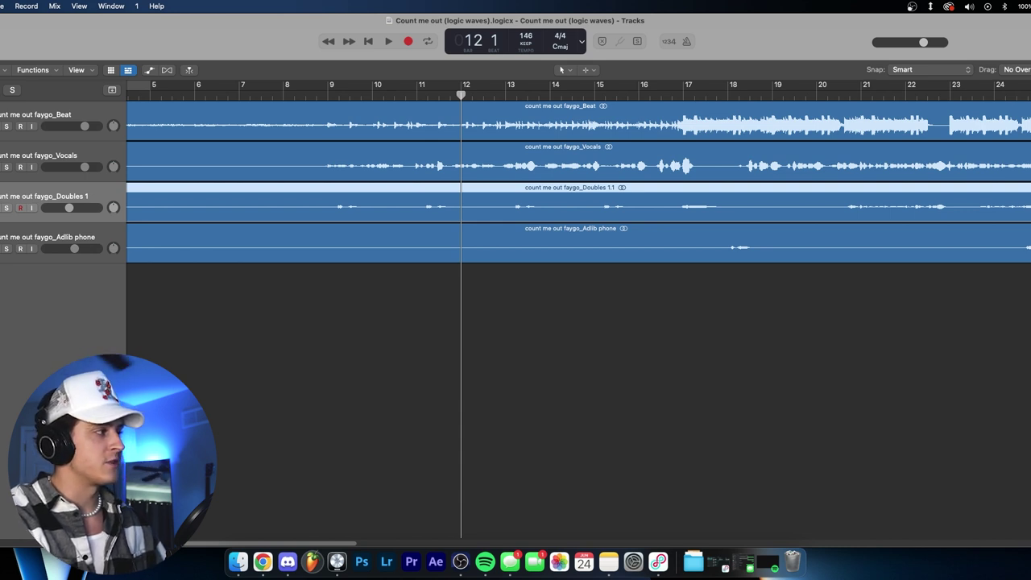
pyautogui.press('s')
pyautogui.click(637, 92)
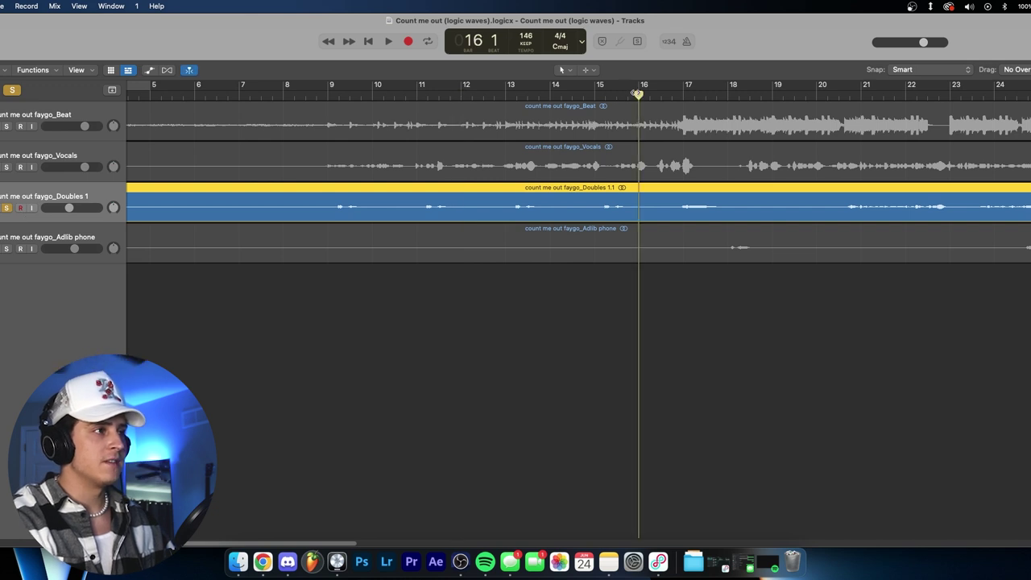
pyautogui.press('space')
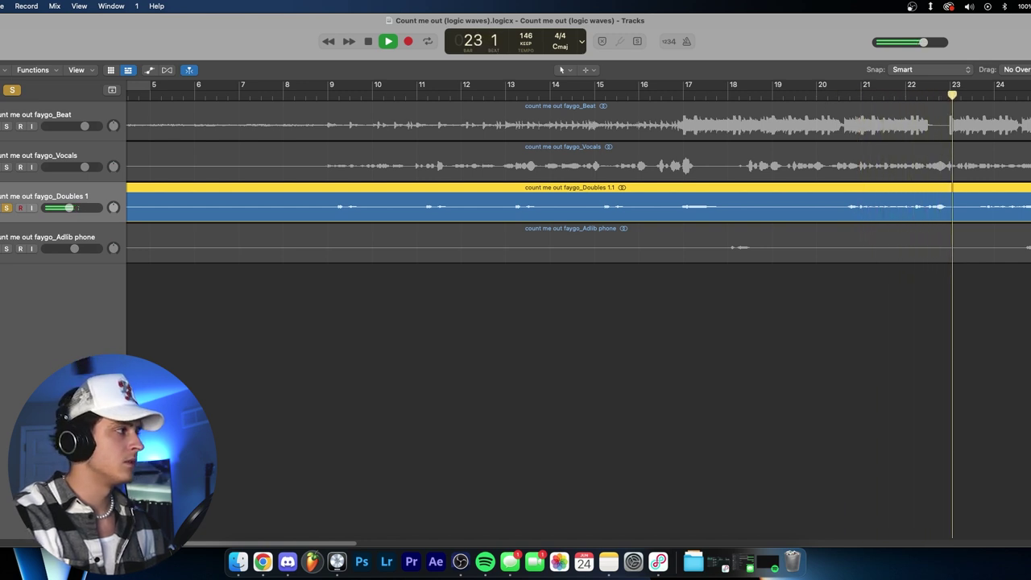
pyautogui.press('space')
pyautogui.press('super+a')
pyautogui.click(45, 240)
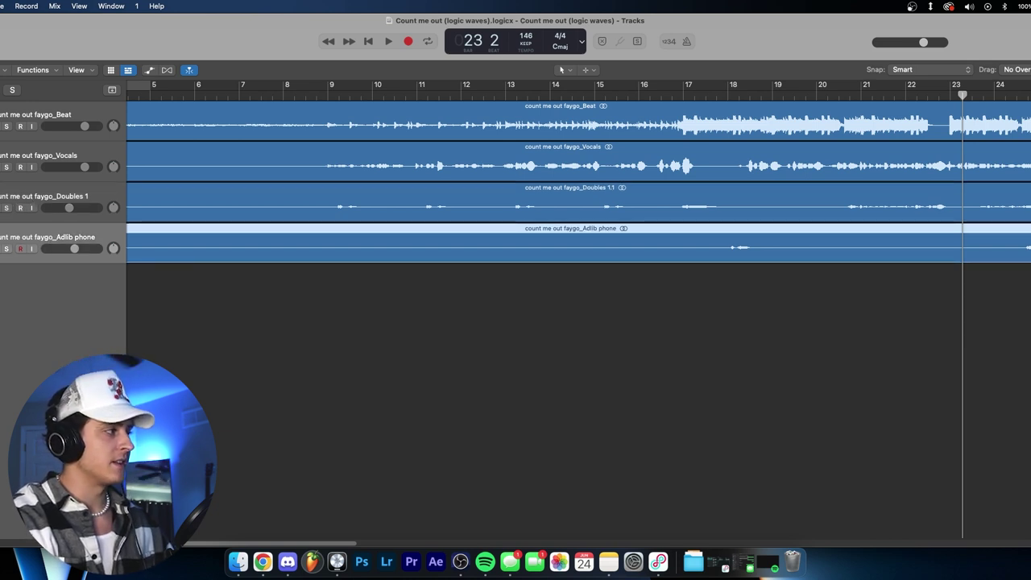
pyautogui.press('v')
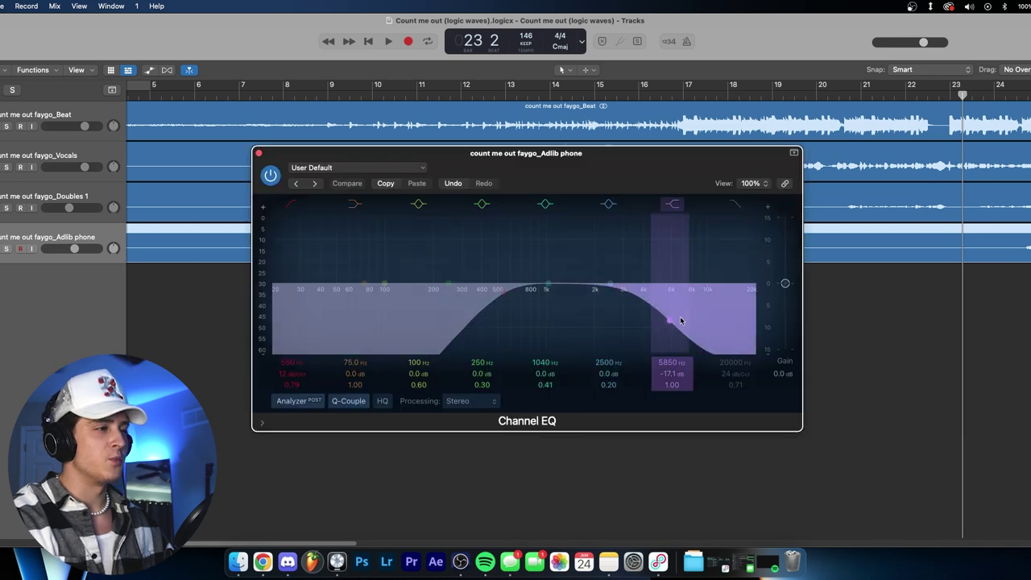
pyautogui.click(259, 153)
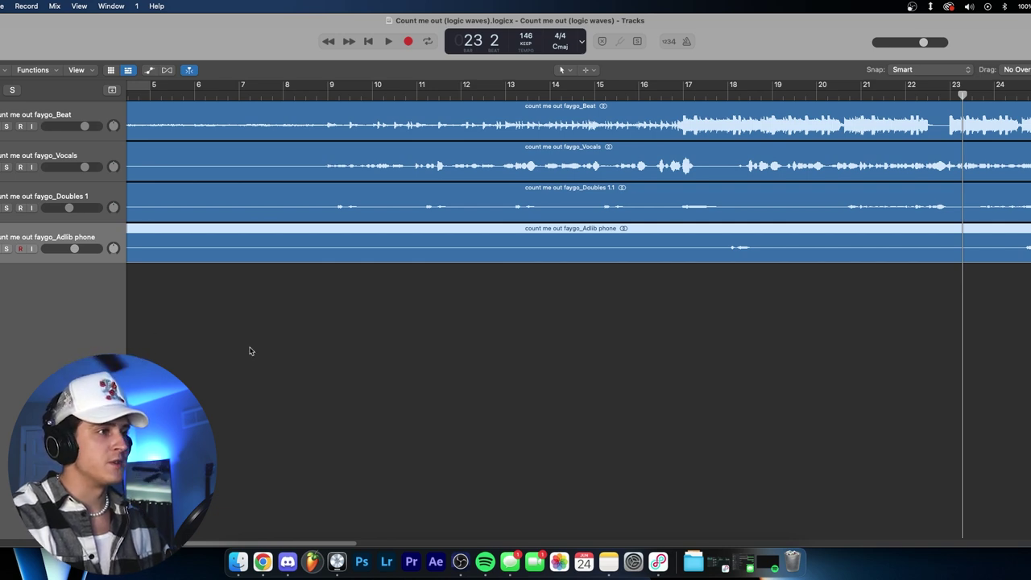
pyautogui.click(713, 95)
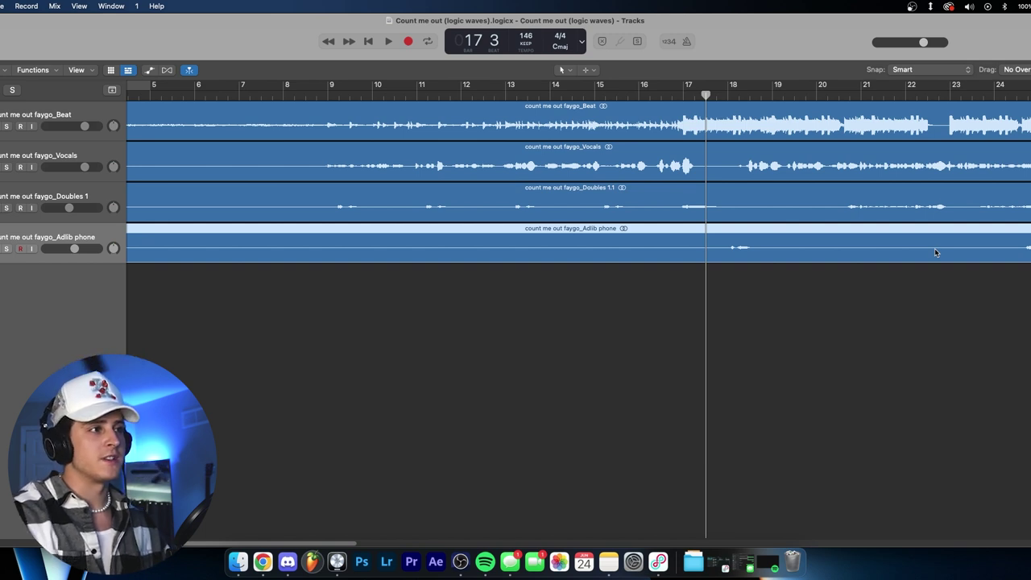
pyautogui.click(715, 279)
pyautogui.press('space')
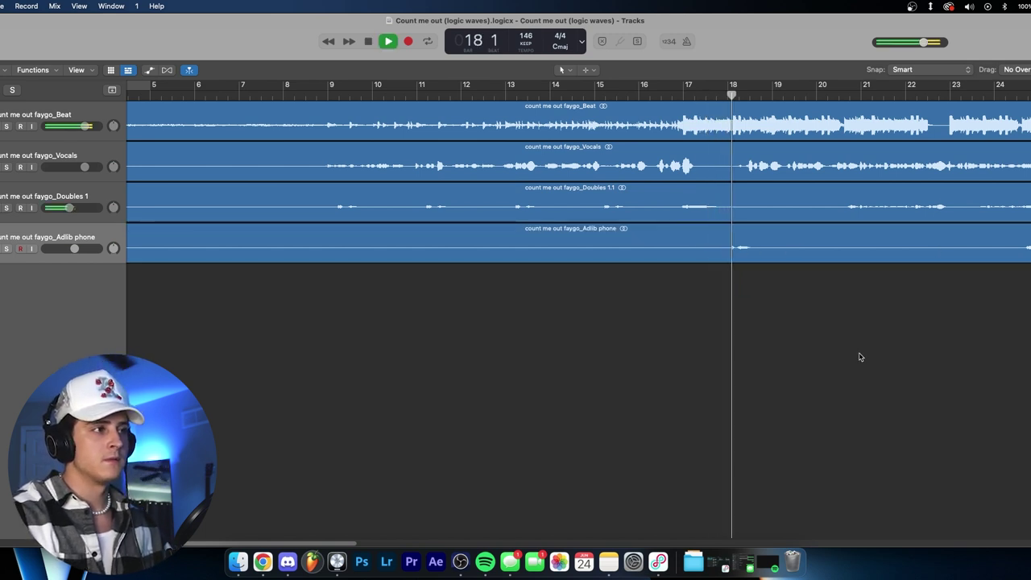
pyautogui.click(7, 249)
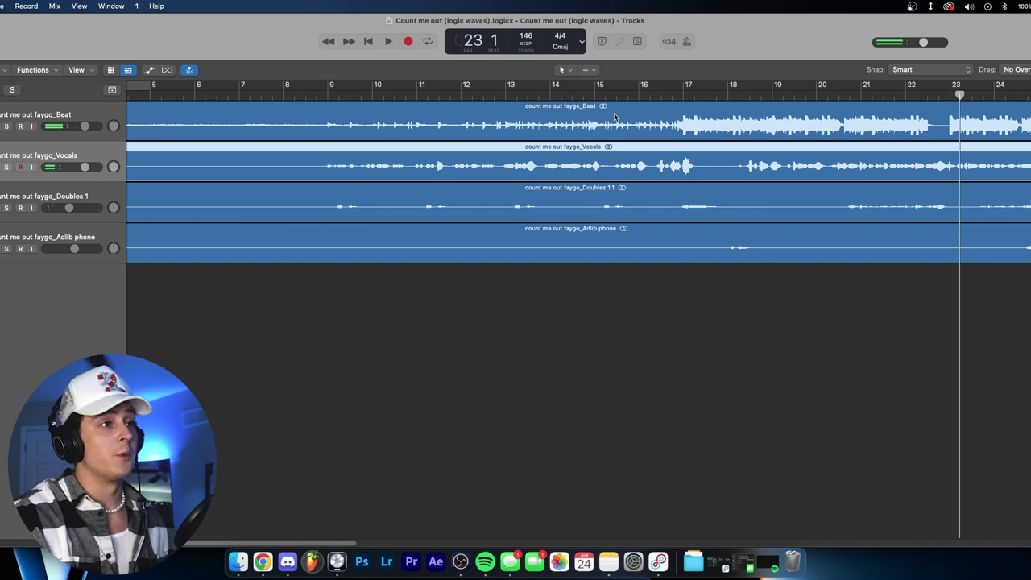
# Play Beat, Vocals, Doubles 1 and Adlib phone together from around bar 15.
pyautogui.press('x')
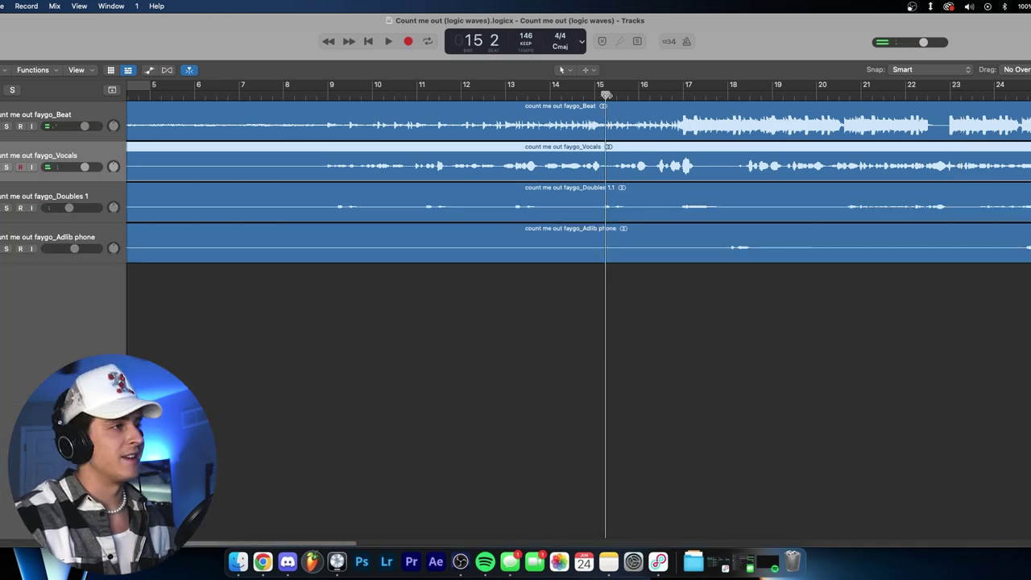
pyautogui.press('space')
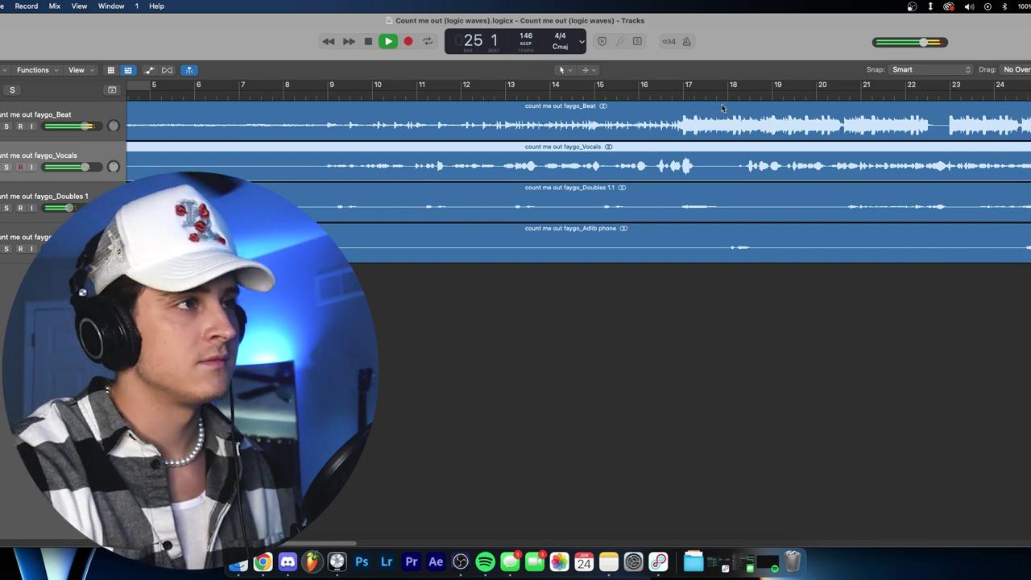
# Stop playback after the full four-track run through the later section.
pyautogui.press('space')
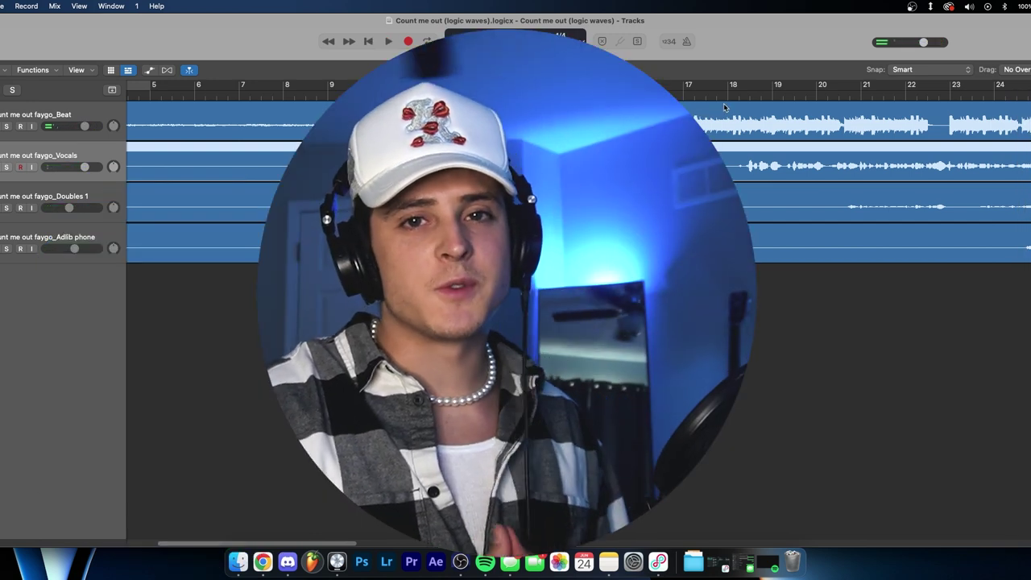